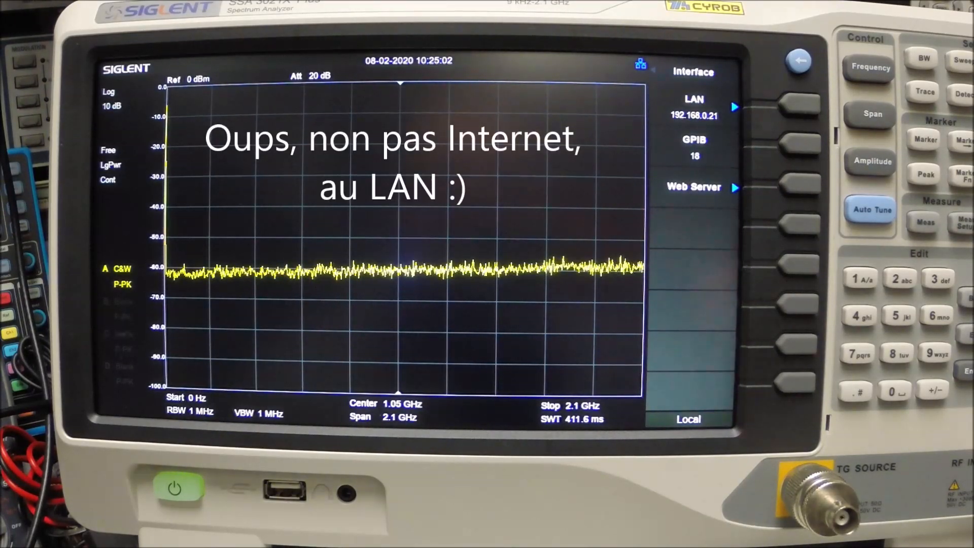
pyautogui.click(799, 184)
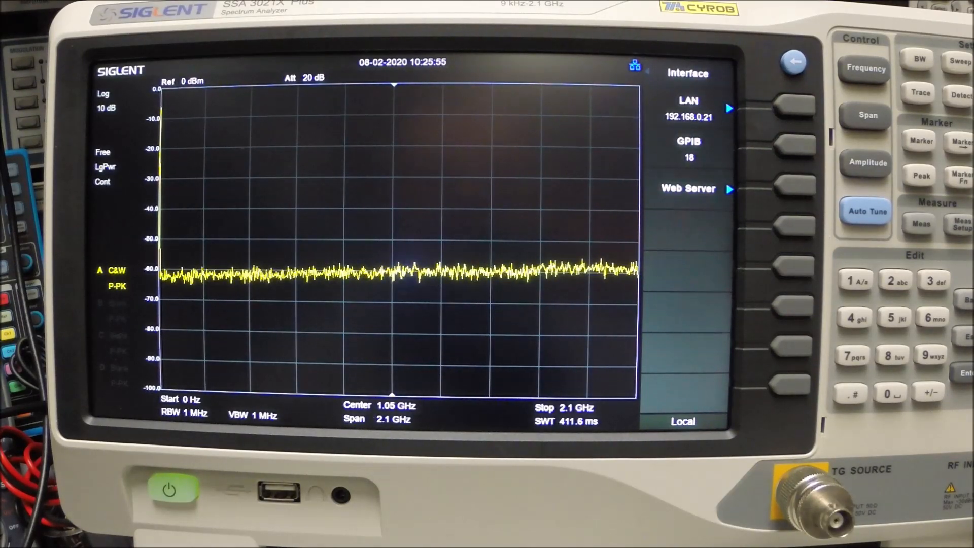
pyautogui.click(794, 61)
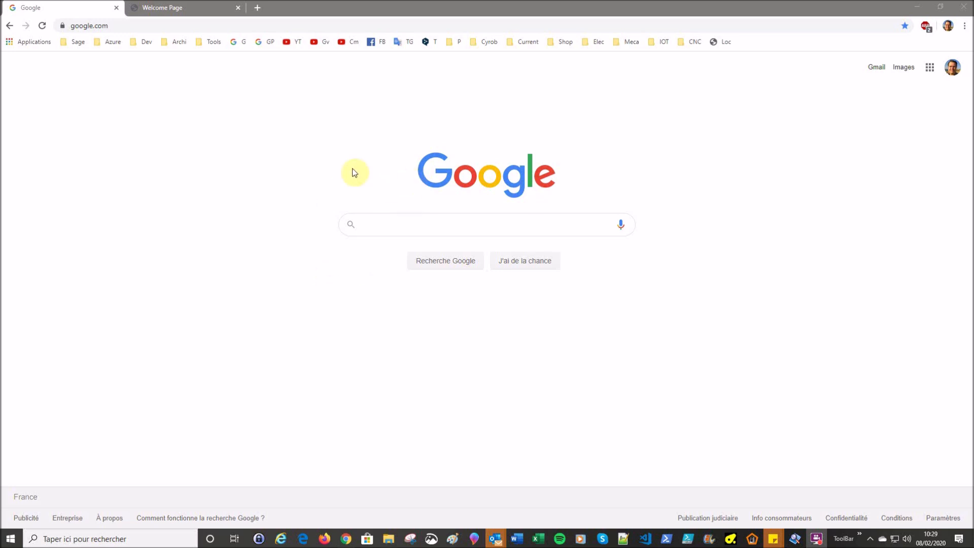
pyautogui.click(138, 26)
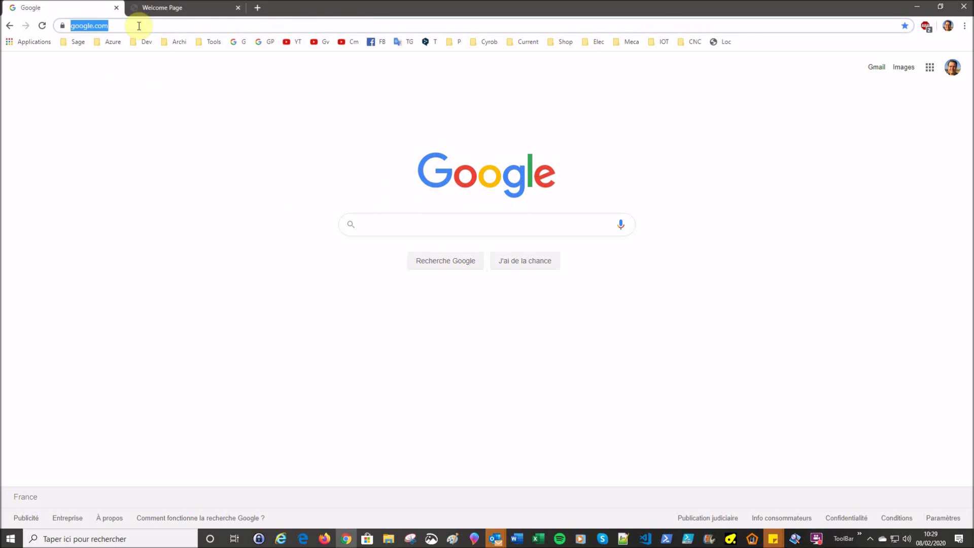
pyautogui.write('http://192.168.0.21/')
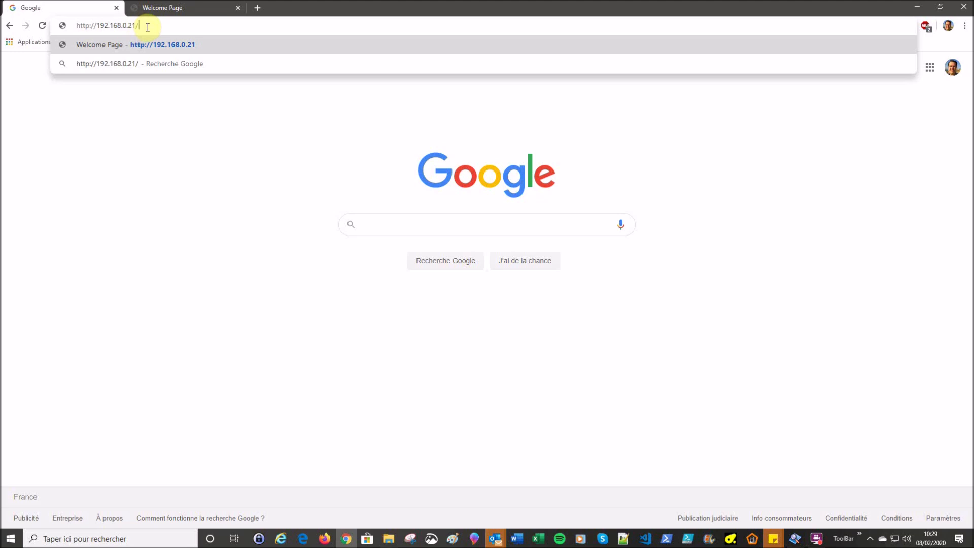
pyautogui.press('Return')
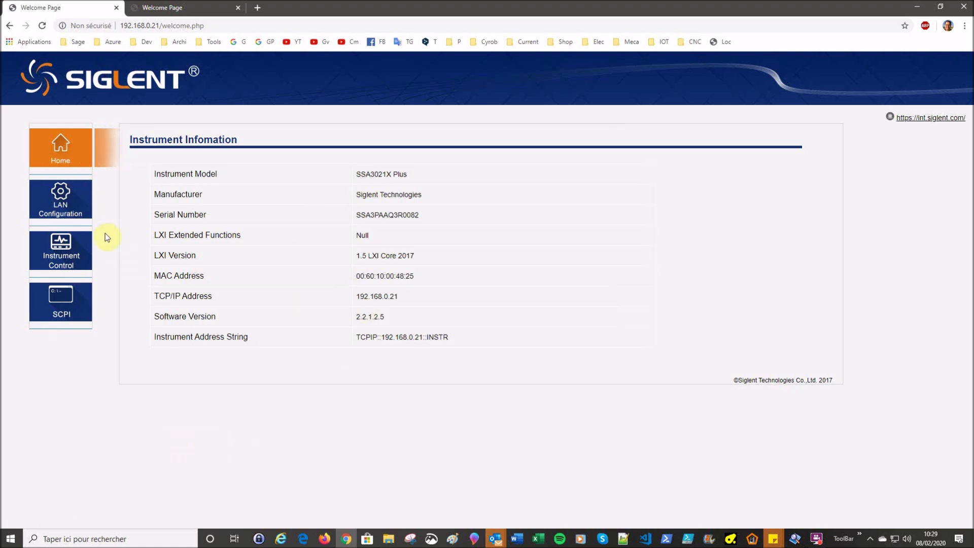
pyautogui.click(74, 252)
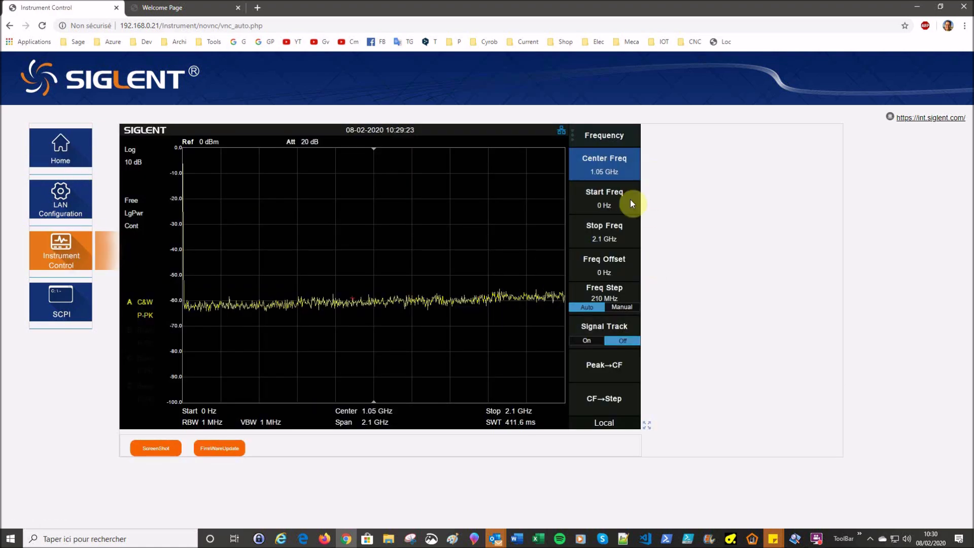
# Display the analyzer's list of function categories in the remote screen
pyautogui.click(611, 136)
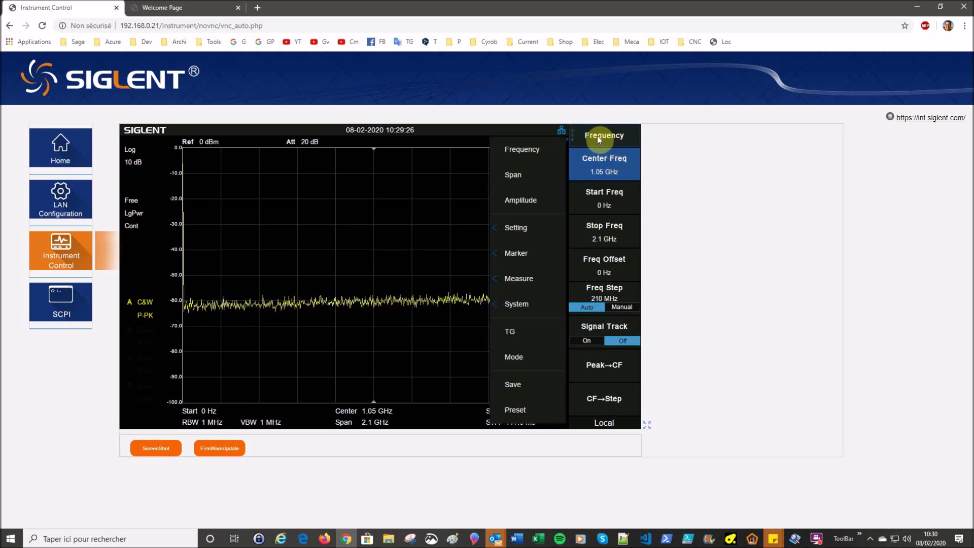
pyautogui.click(478, 142)
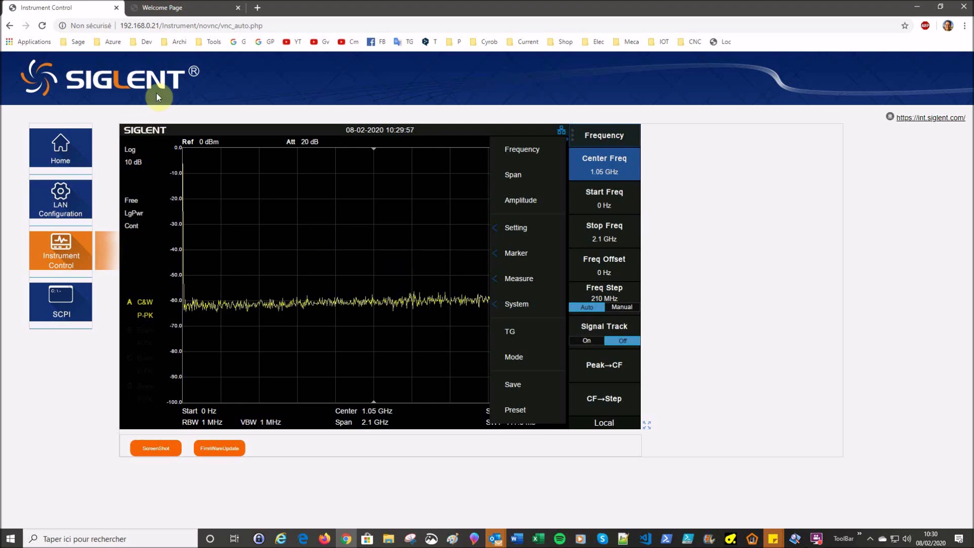
pyautogui.click(158, 25)
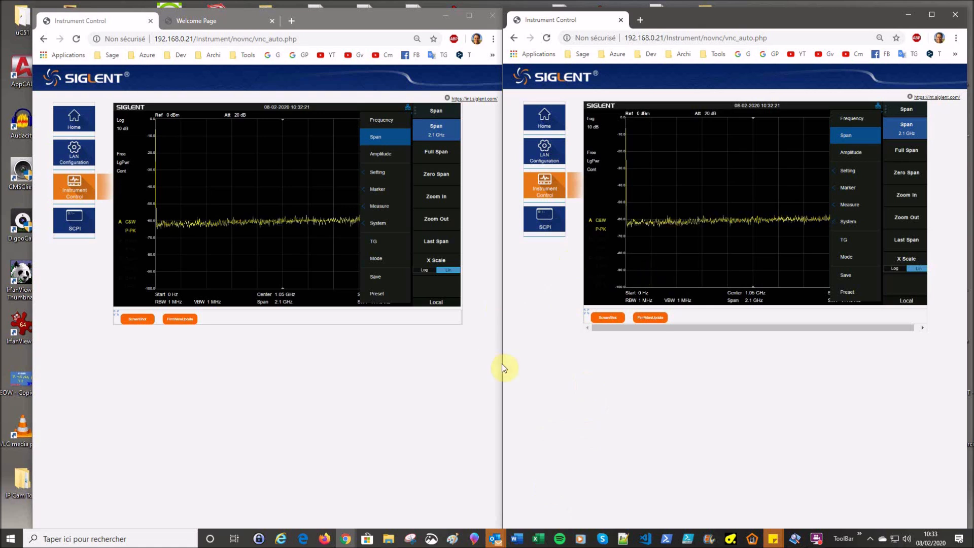
# Show the analyzer's Amplitude settings from the first control window and its Frequency settings from the second
pyautogui.click(388, 118)
pyautogui.click(382, 154)
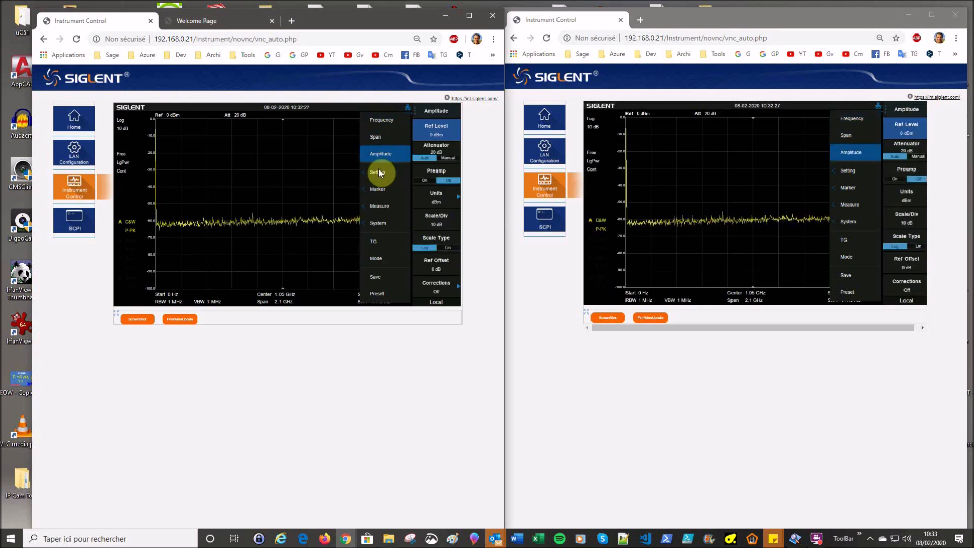
pyautogui.click(860, 121)
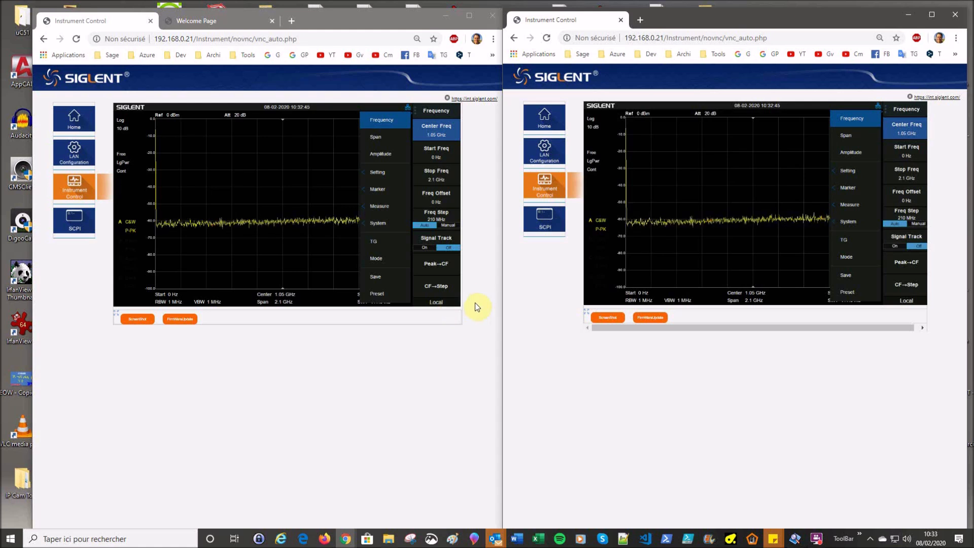
# Open the Instrument Control view of the SSG3021X signal generator and enable its RF output
pyautogui.click(195, 21)
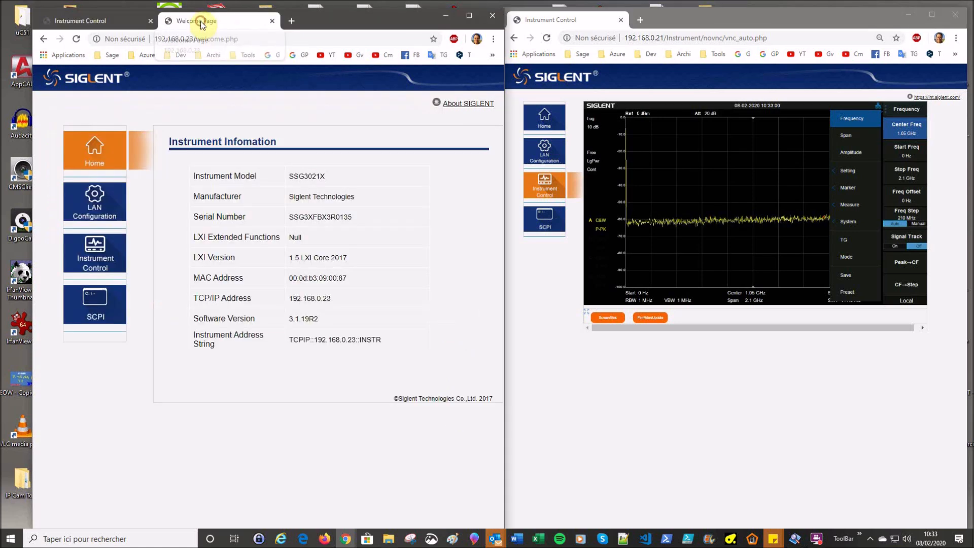
pyautogui.click(99, 261)
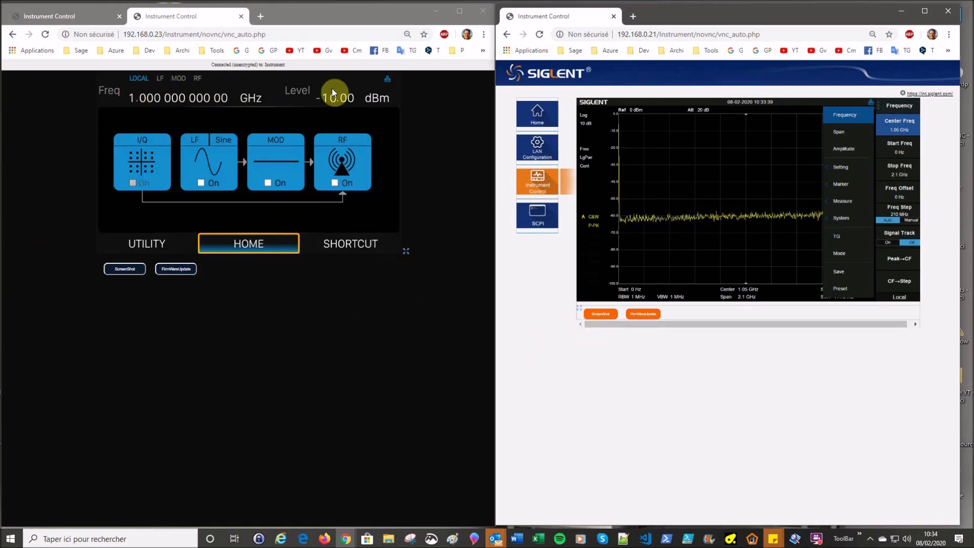
pyautogui.click(336, 184)
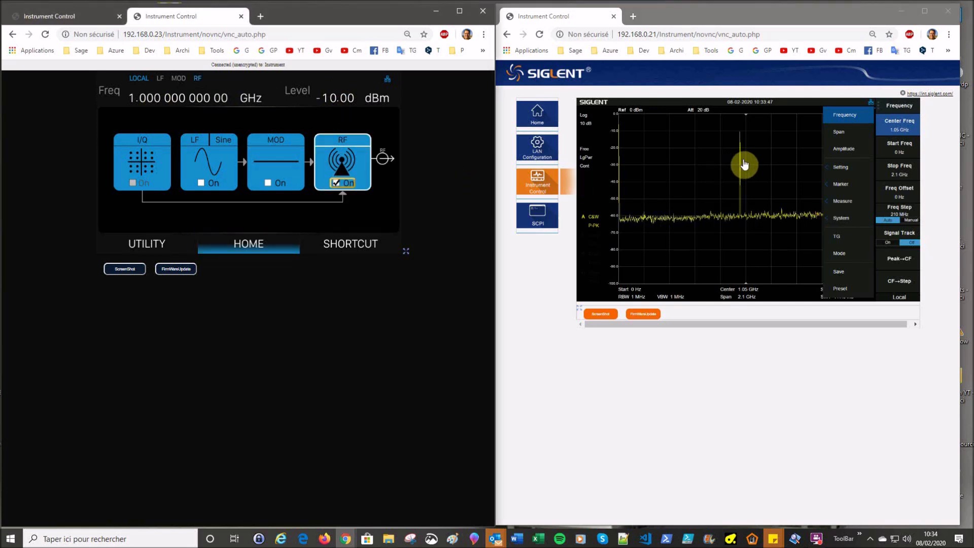
# Place a peak marker on the generator's signal in the analyzer view and dismiss the function list
pyautogui.click(903, 107)
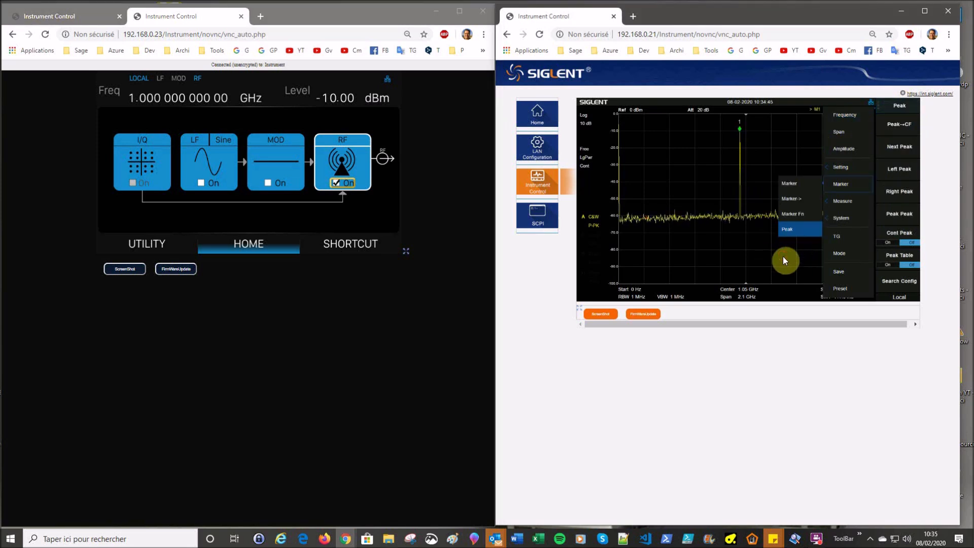
pyautogui.click(783, 256)
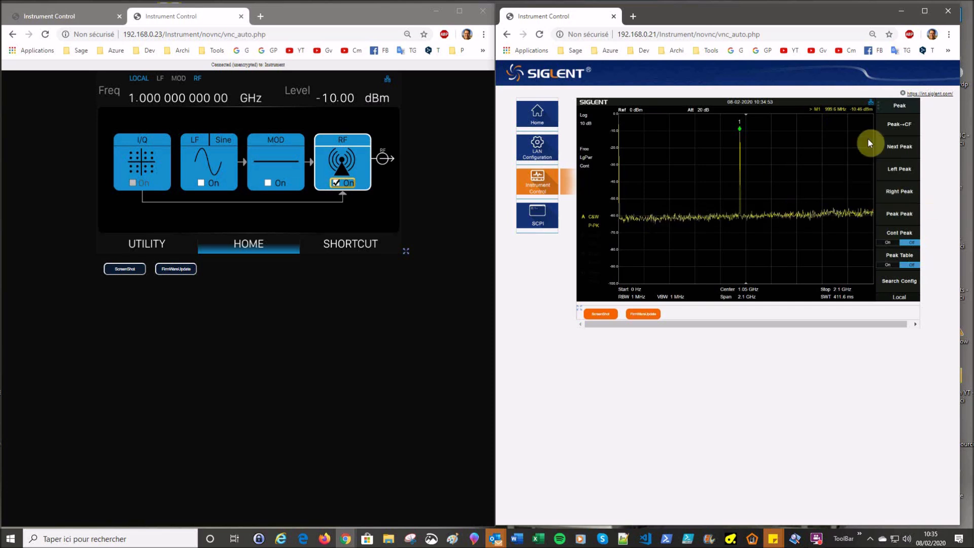
# Set the analyzer's span to 10 MHz and its center frequency to 1 GHz
pyautogui.click(900, 105)
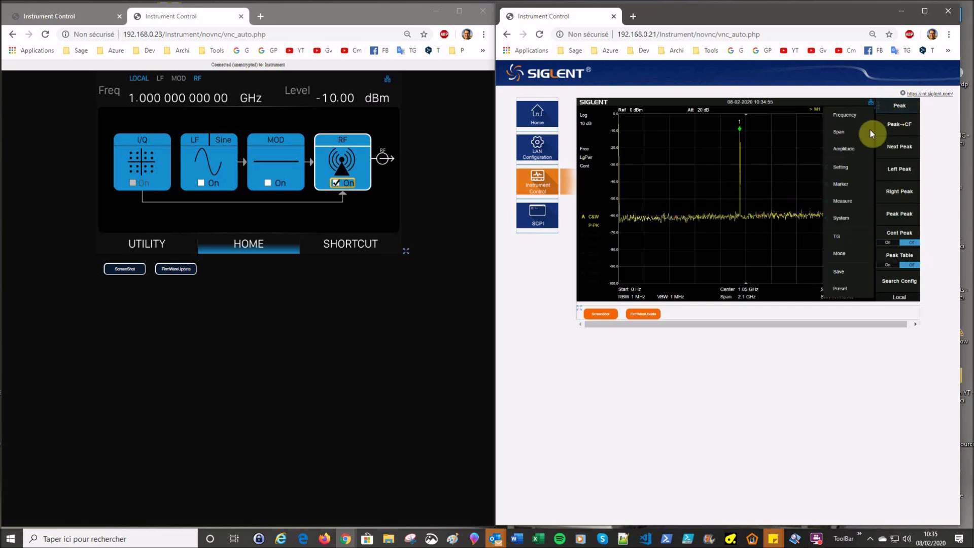
pyautogui.click(848, 132)
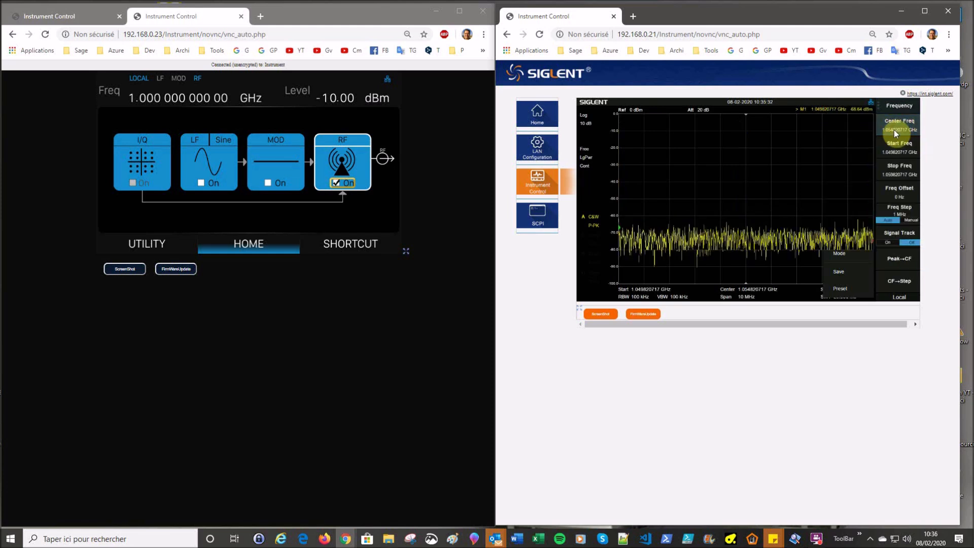
pyautogui.click(893, 130)
pyautogui.click(739, 151)
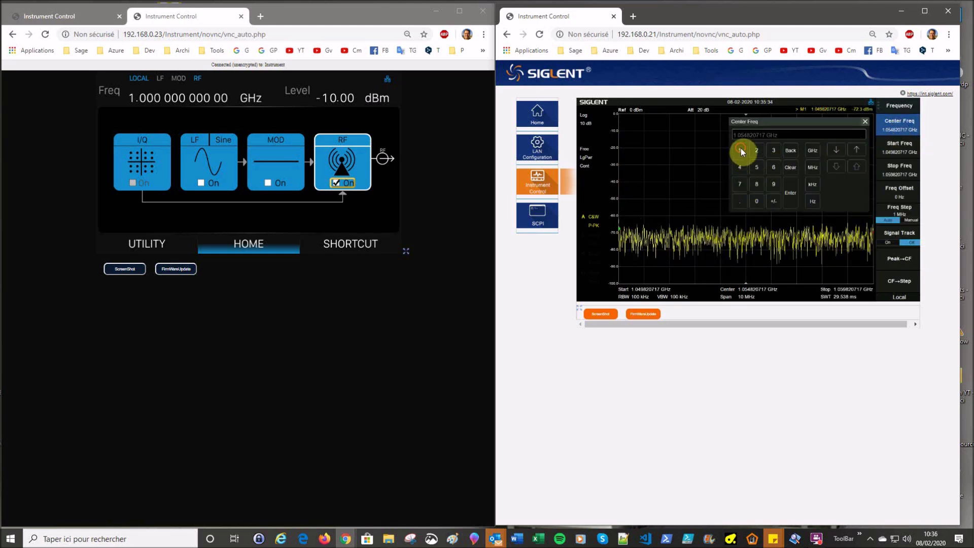
pyautogui.click(811, 150)
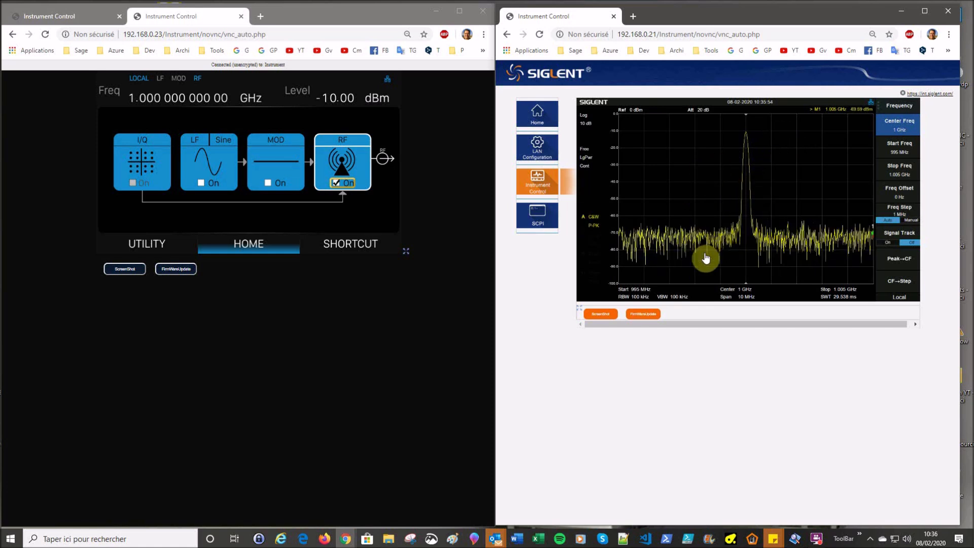
# Return to the analyzer's page in the first browser window and open its SCPI command page
pyautogui.click(396, 212)
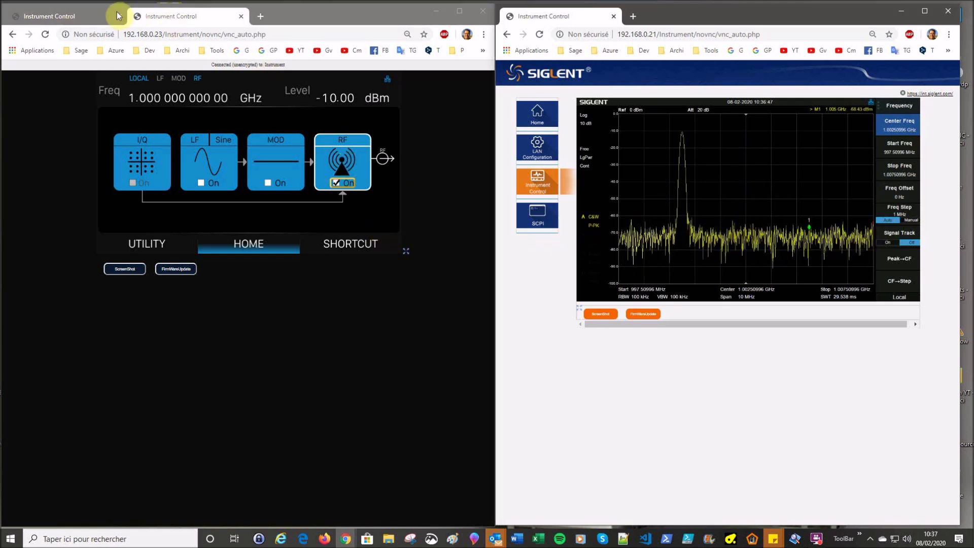
pyautogui.click(65, 16)
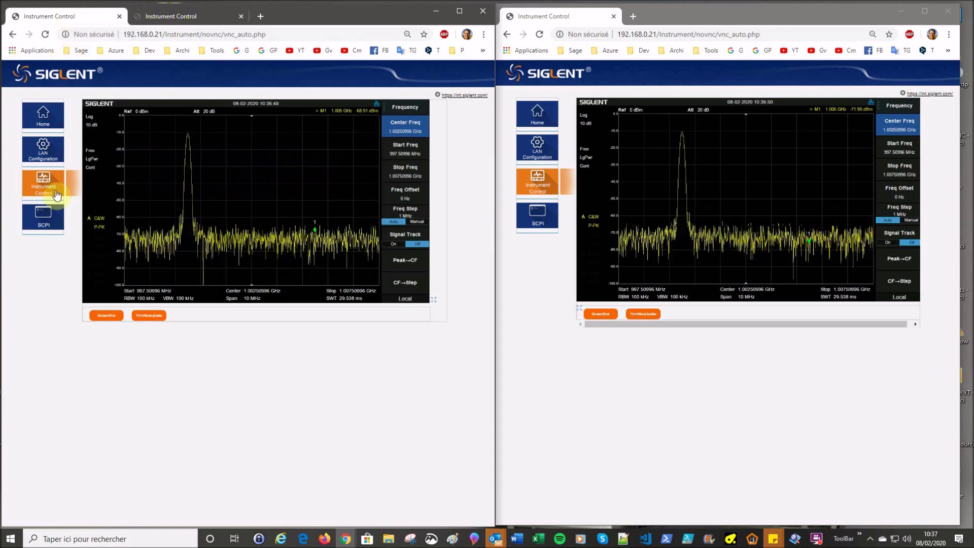
pyautogui.click(47, 222)
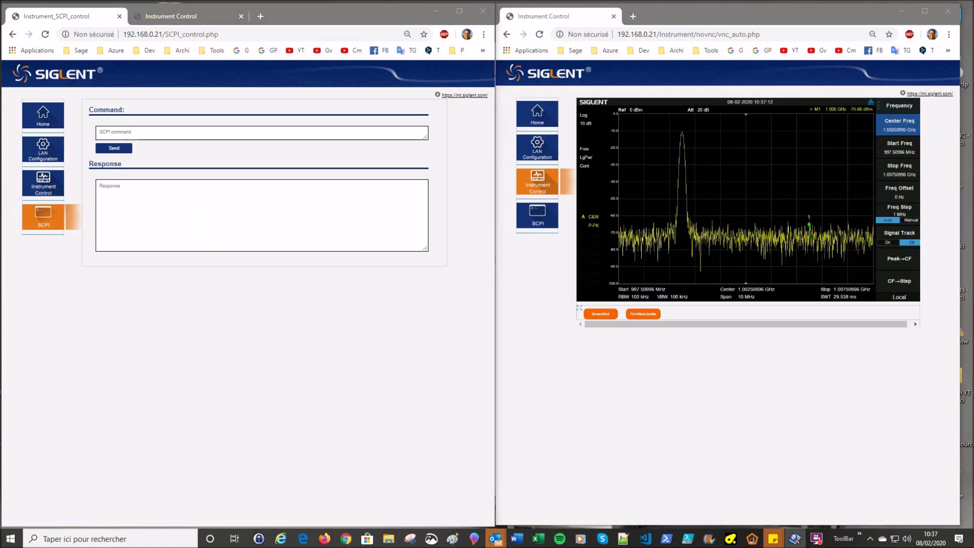
# Paste the SCPI command FREQuency:SPAN:HALF into the command field and send it to the analyzer
pyautogui.click(152, 133)
pyautogui.rightClick(146, 133)
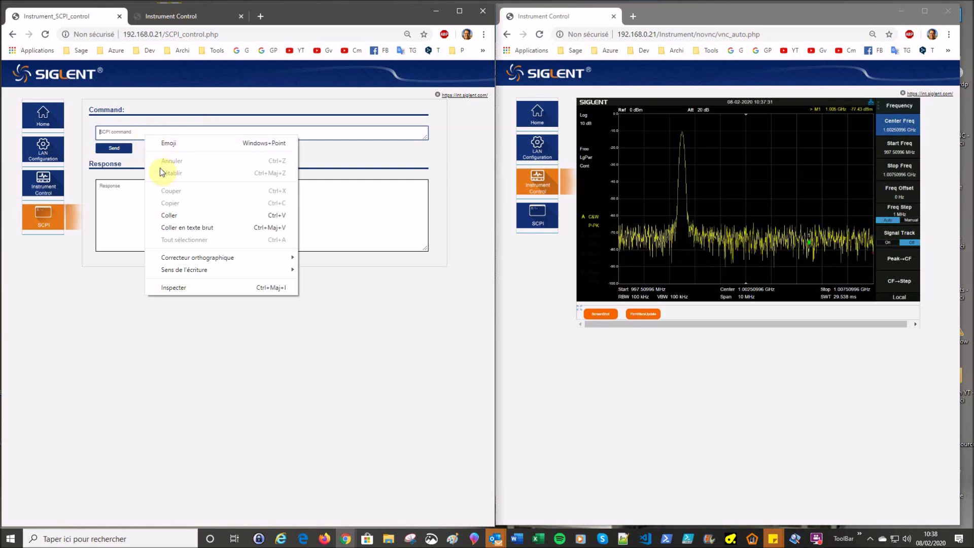
pyautogui.click(167, 215)
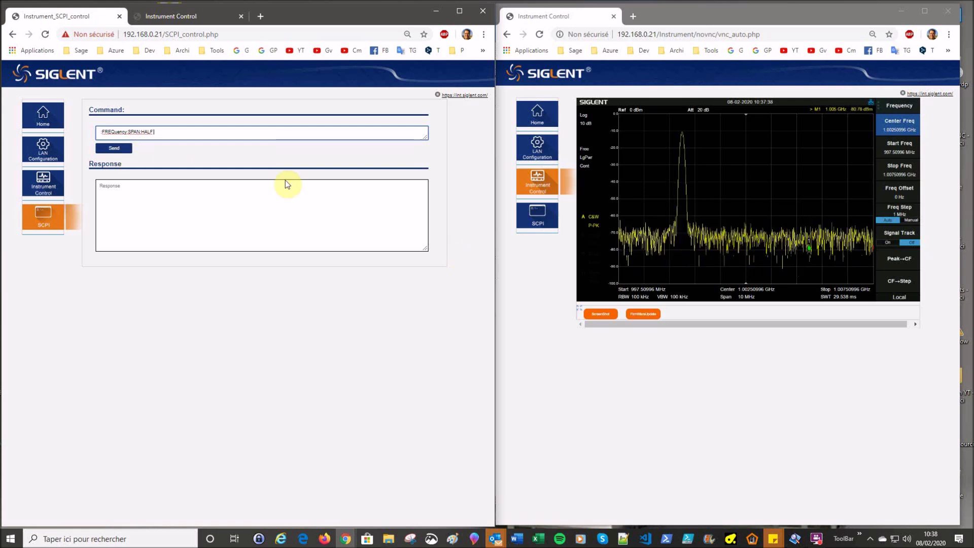
pyautogui.click(121, 150)
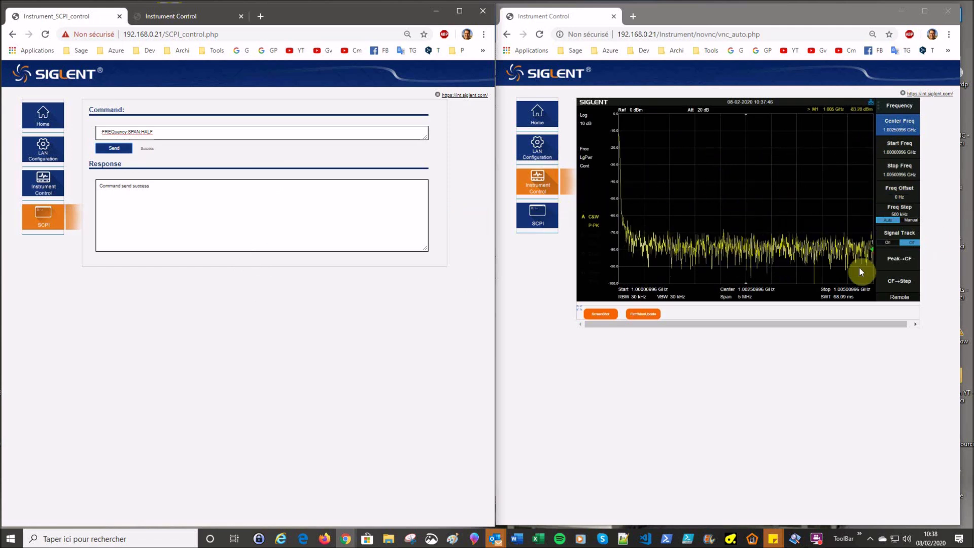
pyautogui.click(712, 191)
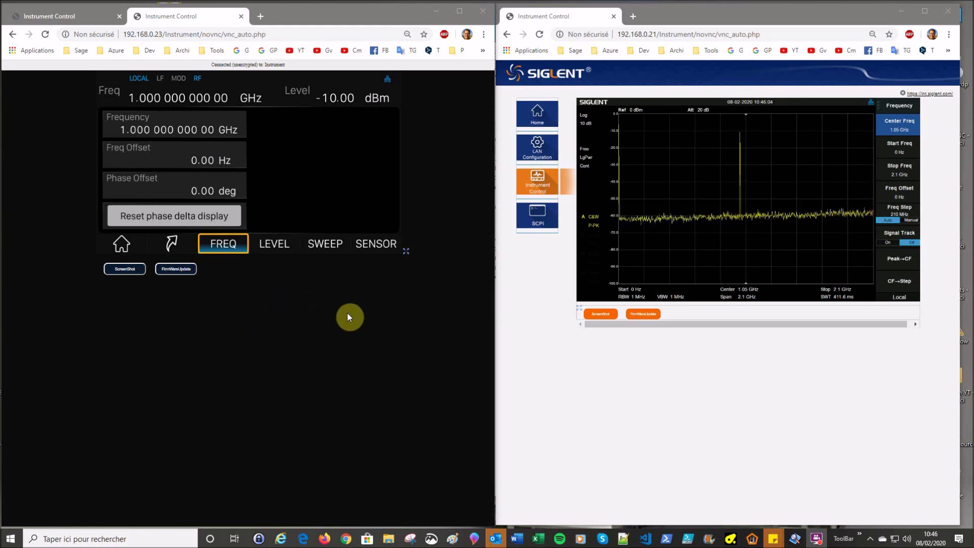
# Open the signal generator's Step Sweep settings and review all of its parameters down to Sweep Shape and Sweep Space
pyautogui.click(332, 242)
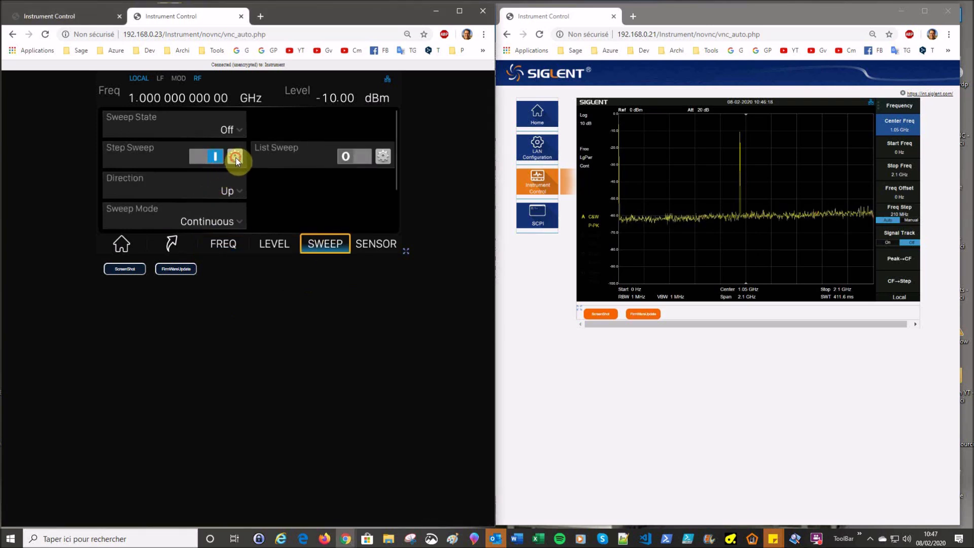
pyautogui.click(236, 157)
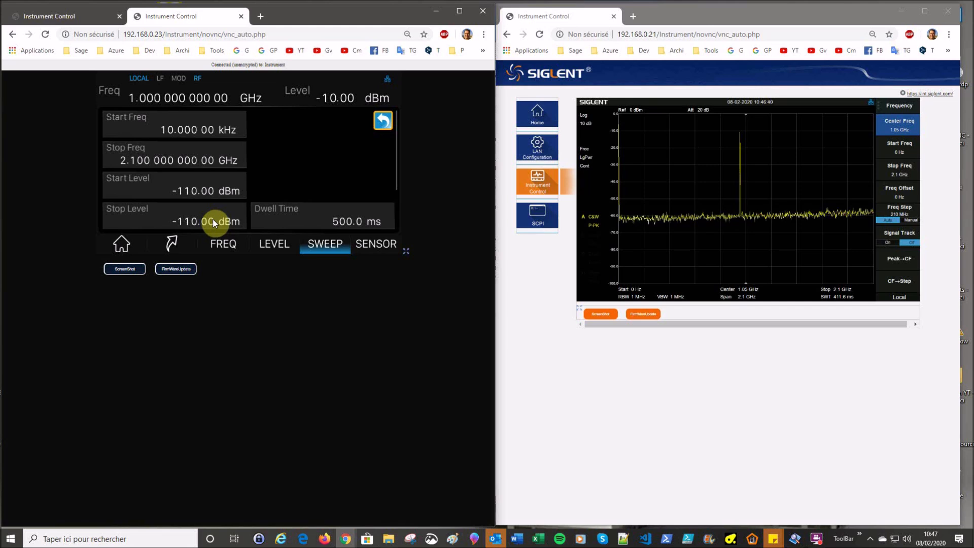
pyautogui.scroll(-2, 309, 175)
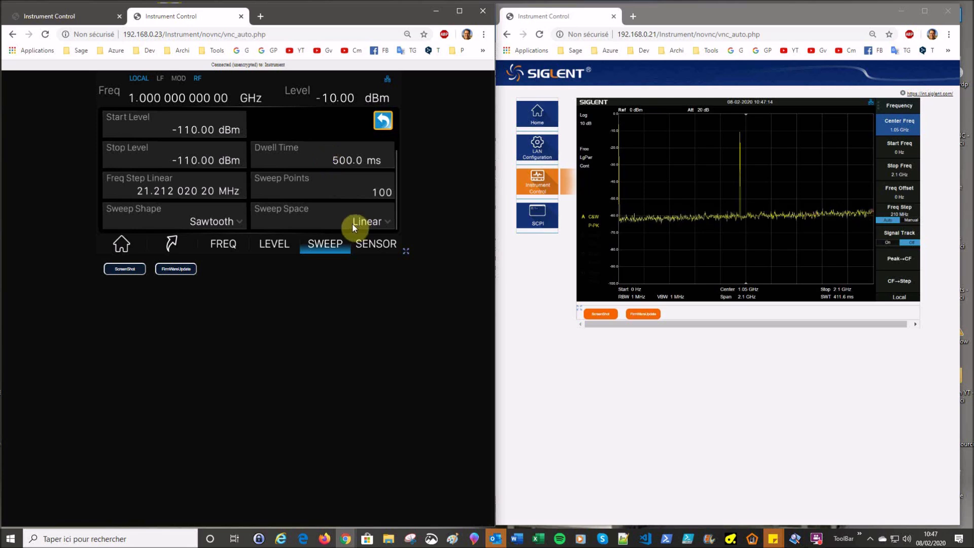
# Choose Linear for Sweep Space, check the Sweep Shape choices without changing them, and return to the main sweep settings
pyautogui.click(374, 223)
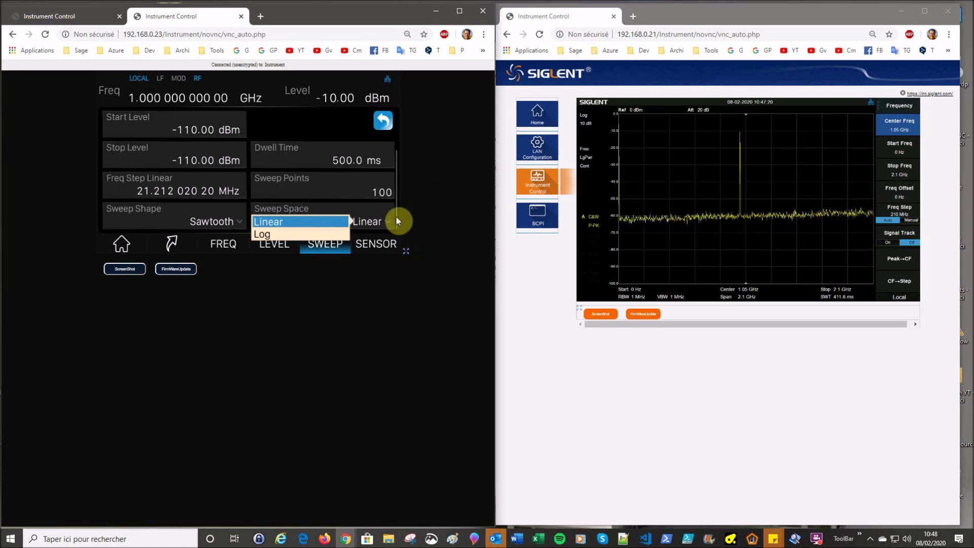
pyautogui.click(324, 221)
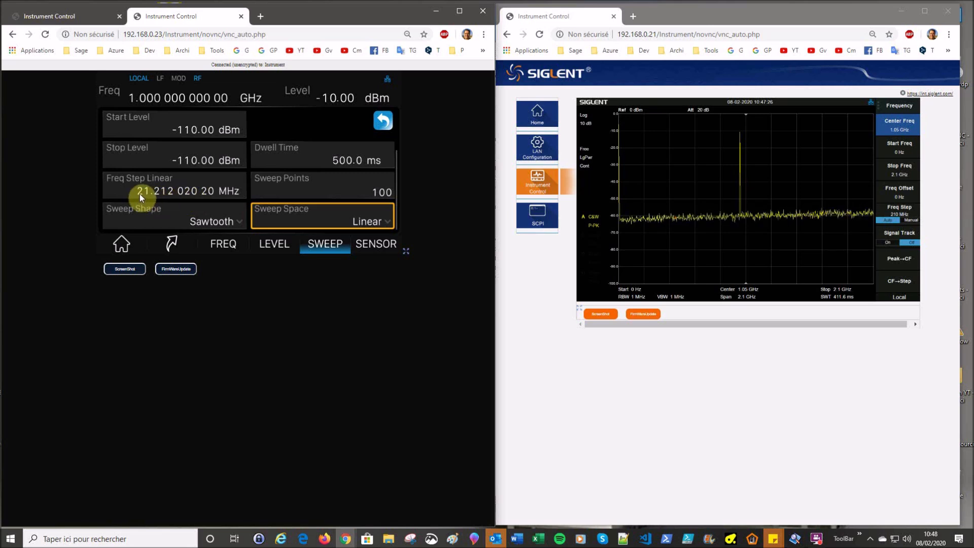
pyautogui.click(179, 215)
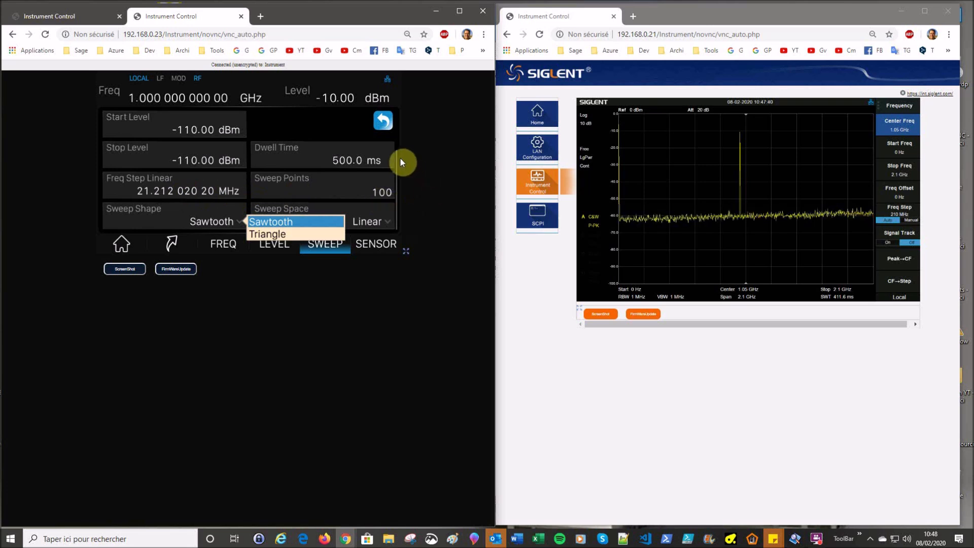
pyautogui.click(387, 125)
pyautogui.click(387, 125)
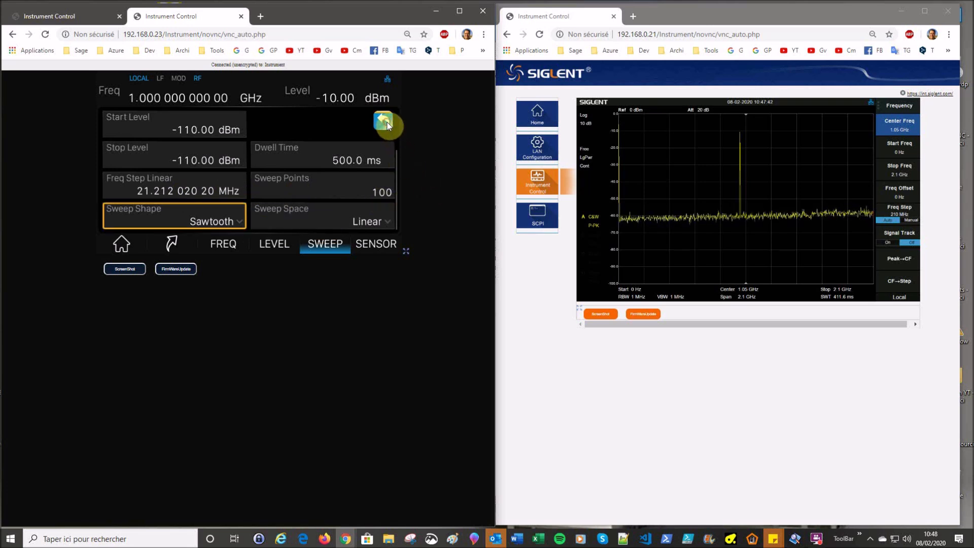
# Check the Direction and Sweep Mode choices and the List Sweep table without changing anything, ending back on the main sweep settings
pyautogui.click(239, 191)
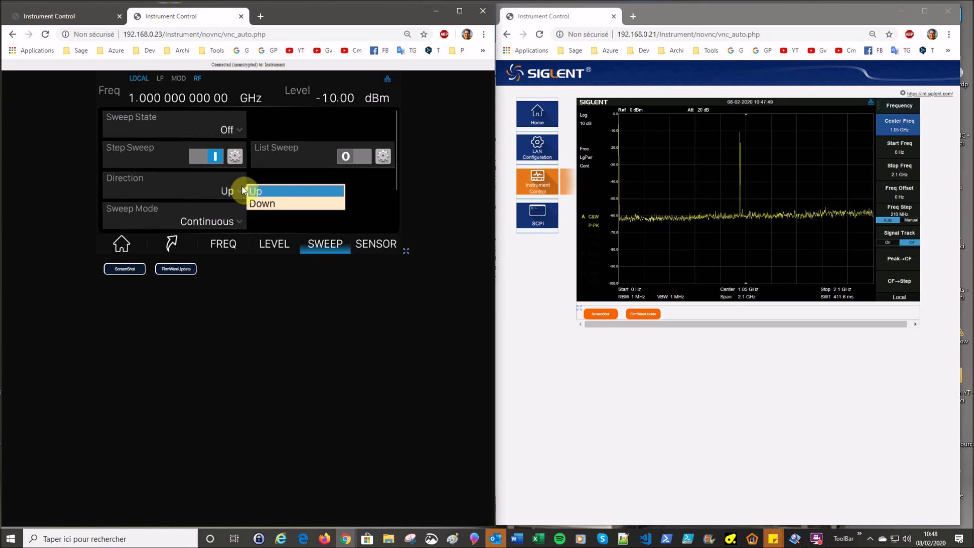
pyautogui.click(267, 177)
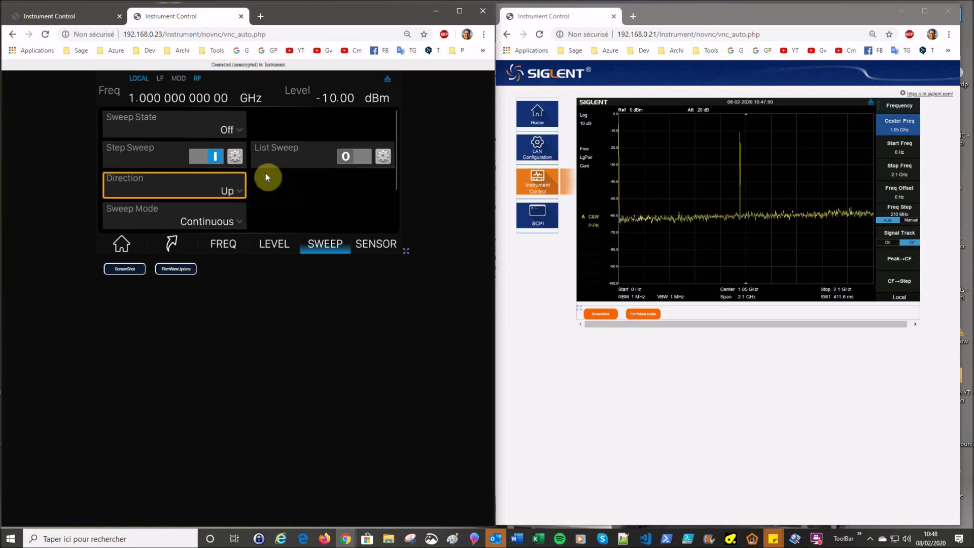
pyautogui.click(238, 222)
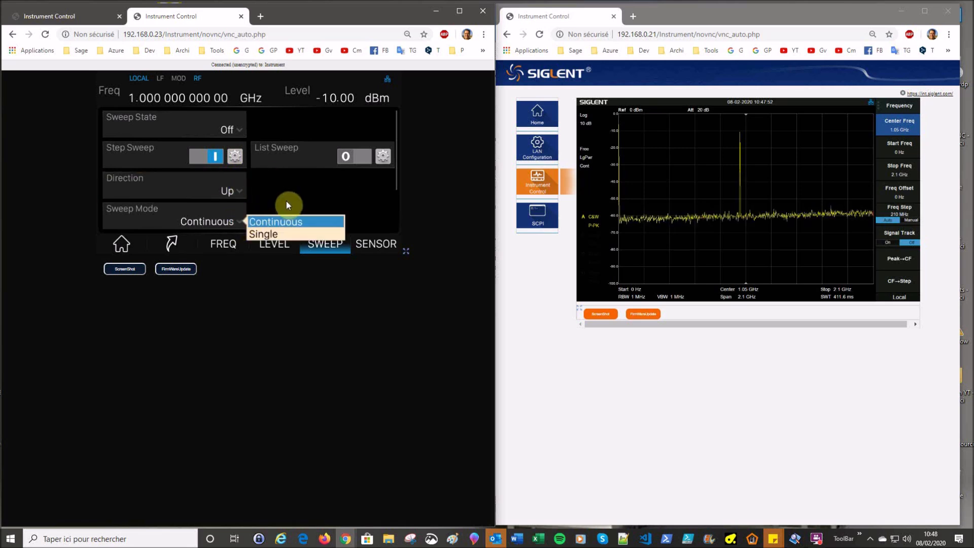
pyautogui.click(286, 203)
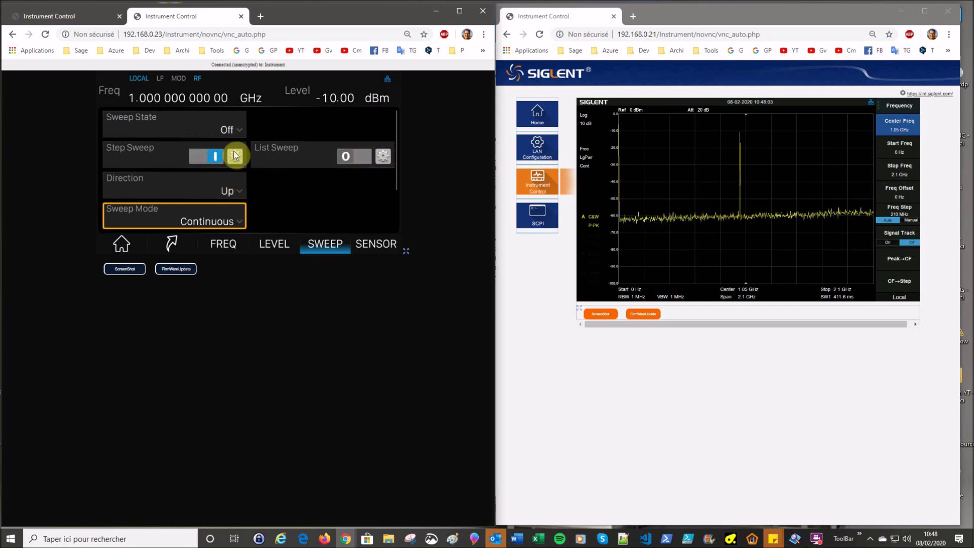
pyautogui.click(384, 157)
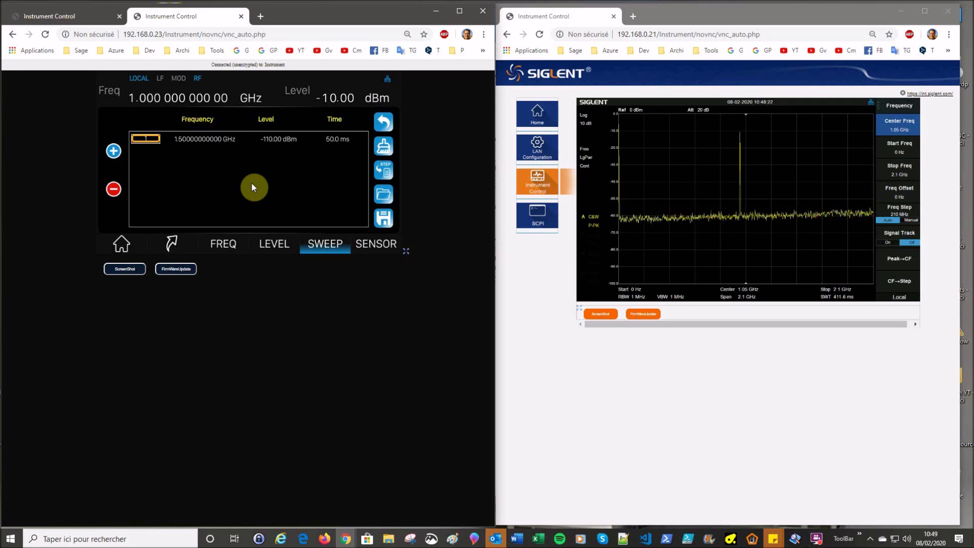
pyautogui.click(389, 124)
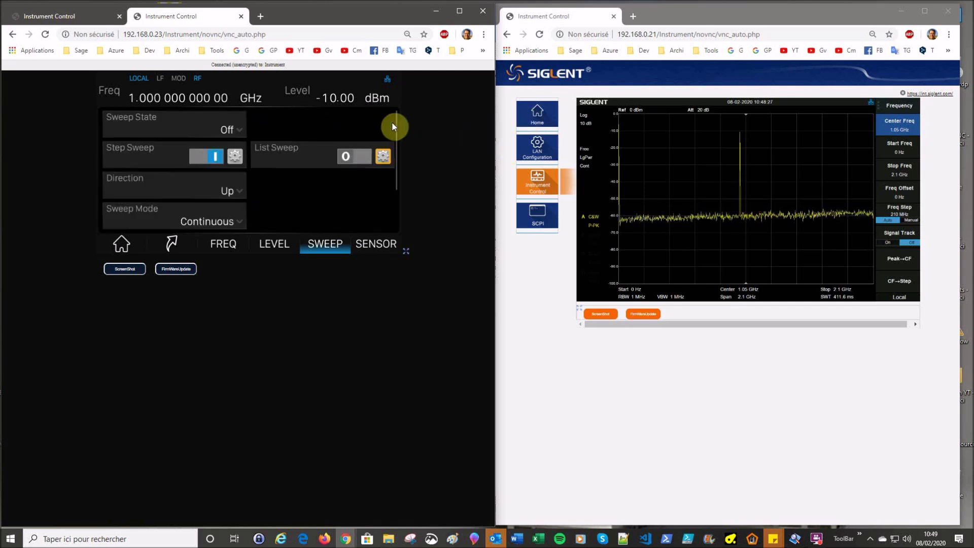
# Set the signal generator's Sweep State to Freq to start a frequency sweep
pyautogui.click(229, 130)
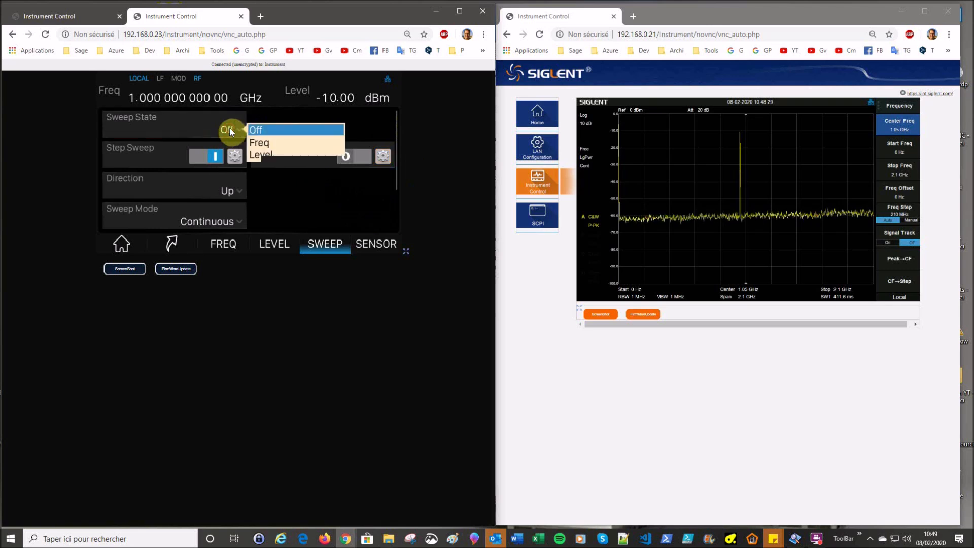
pyautogui.click(266, 144)
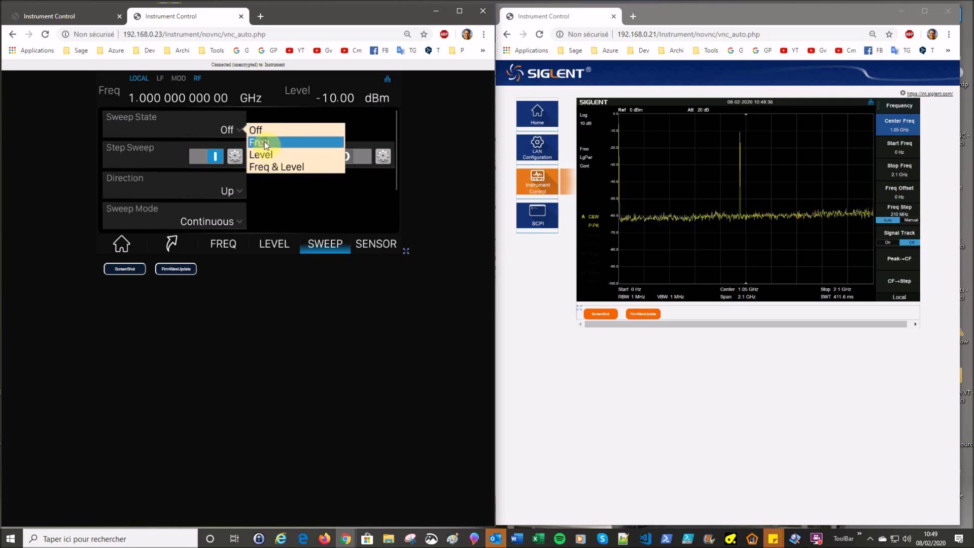